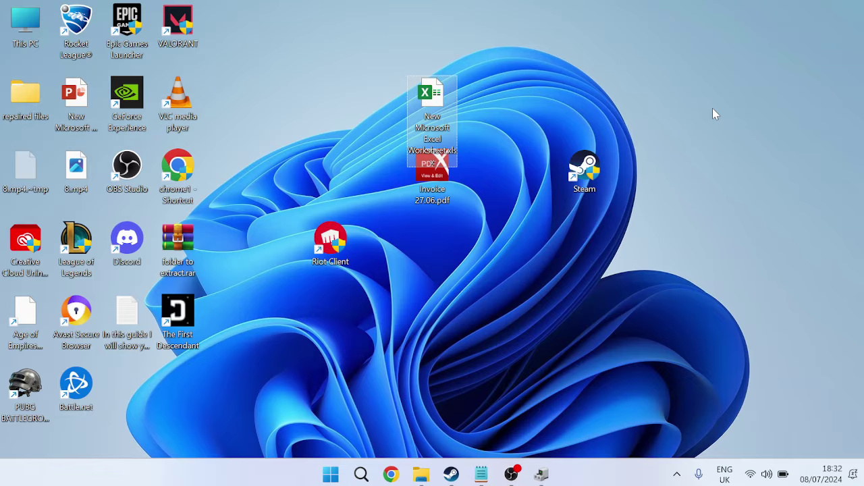
# - Launch the On-Screen Keyboard from the Start menu's Accessibility apps, then close it
pyautogui.press('super')
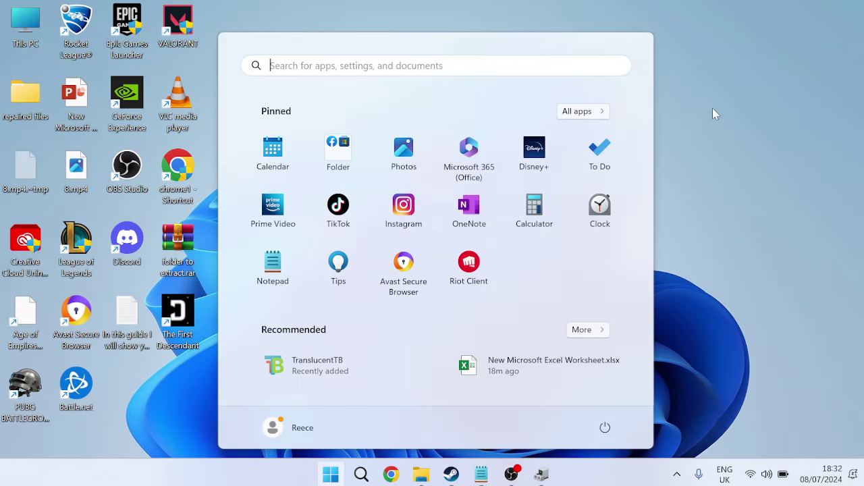
pyautogui.click(589, 113)
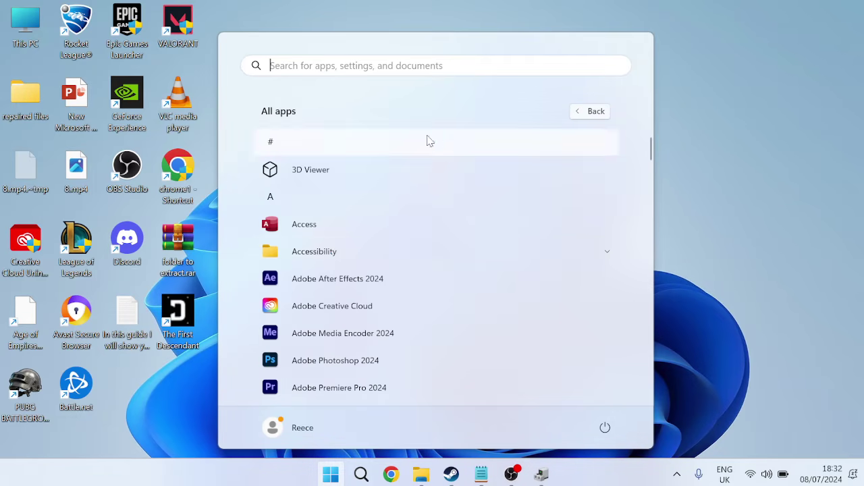
pyautogui.click(323, 253)
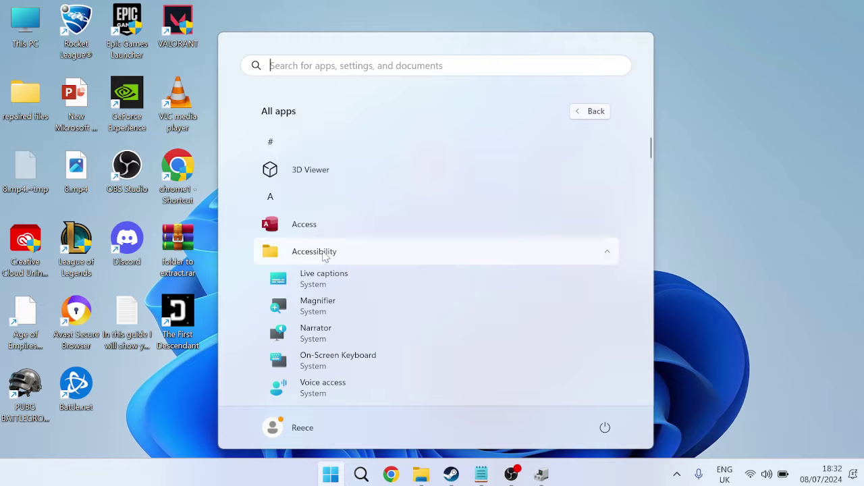
pyautogui.click(329, 360)
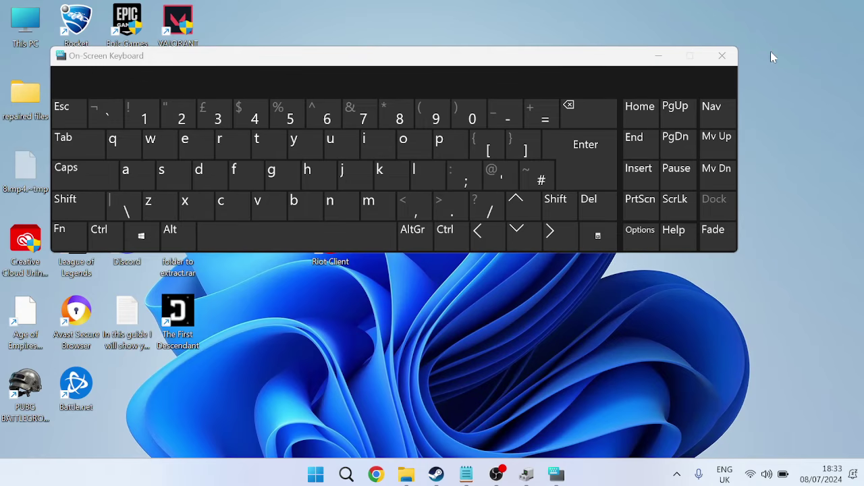
pyautogui.click(722, 56)
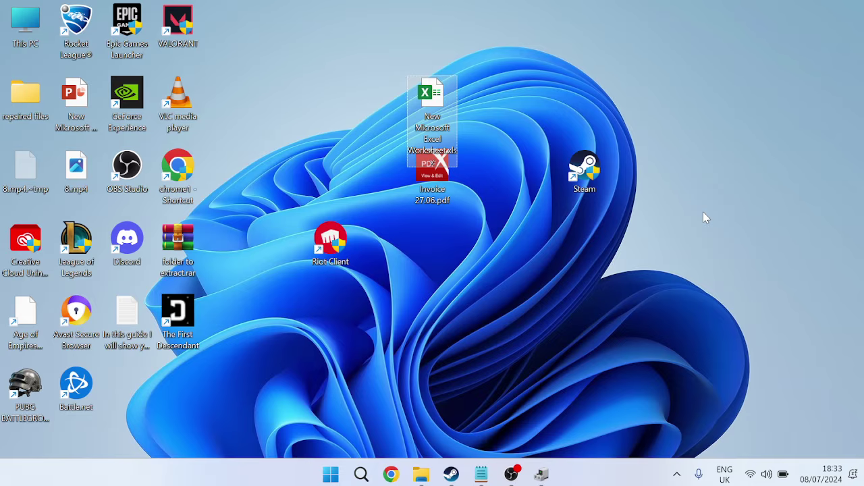
# - Open Device Manager and uninstall the first HID Keyboard Device under Keyboards
pyautogui.press('super')
pyautogui.write('dev')
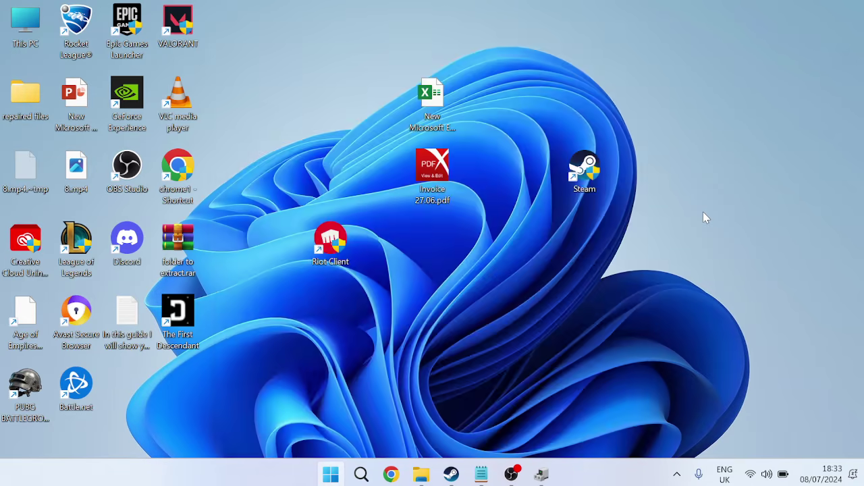
pyautogui.write('ice')
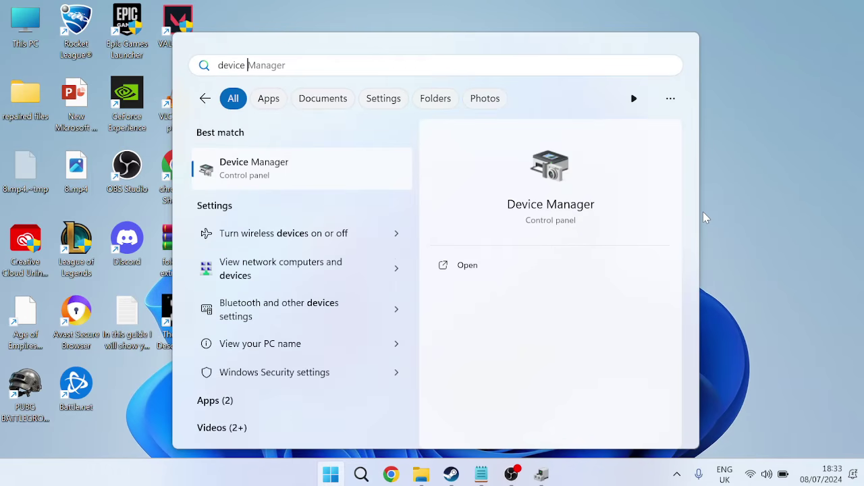
pyautogui.write(' m')
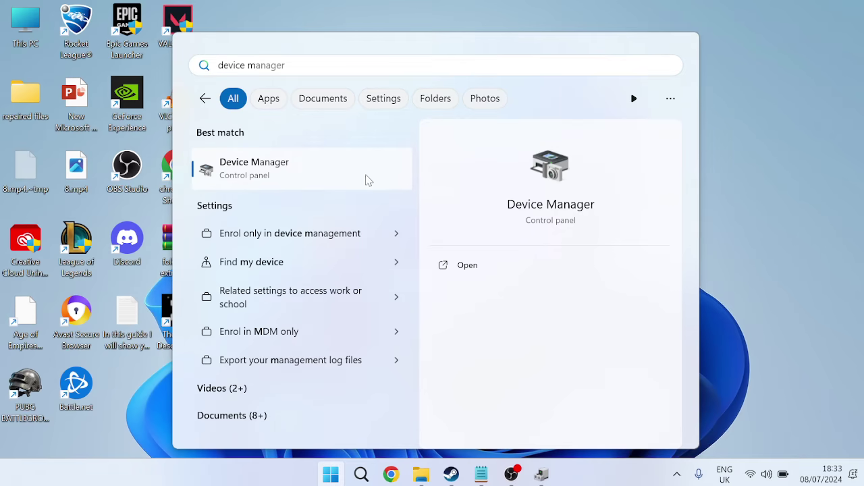
pyautogui.click(357, 174)
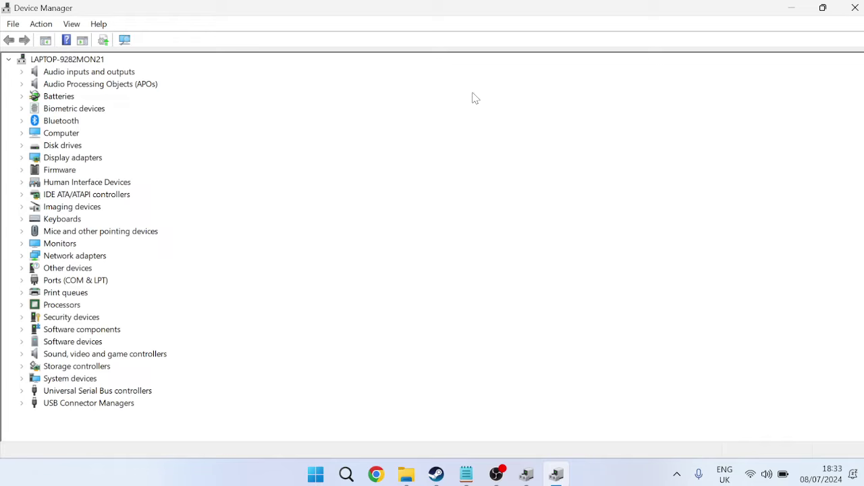
pyautogui.click(21, 219)
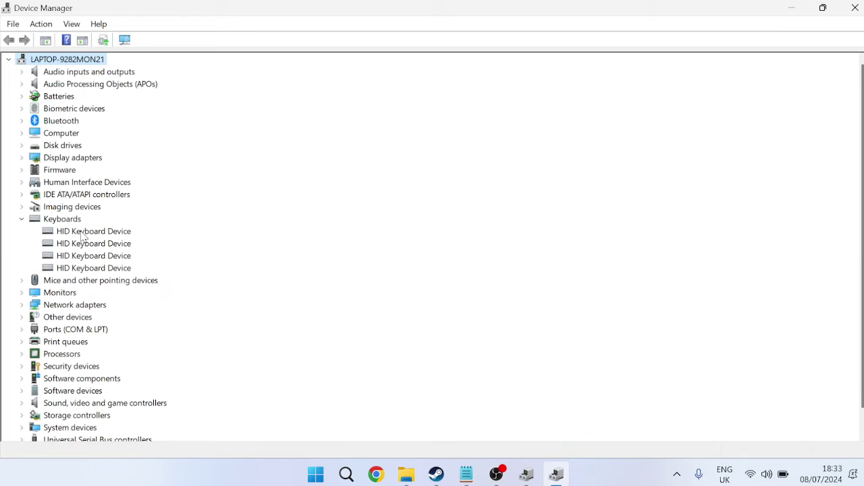
pyautogui.rightClick(82, 235)
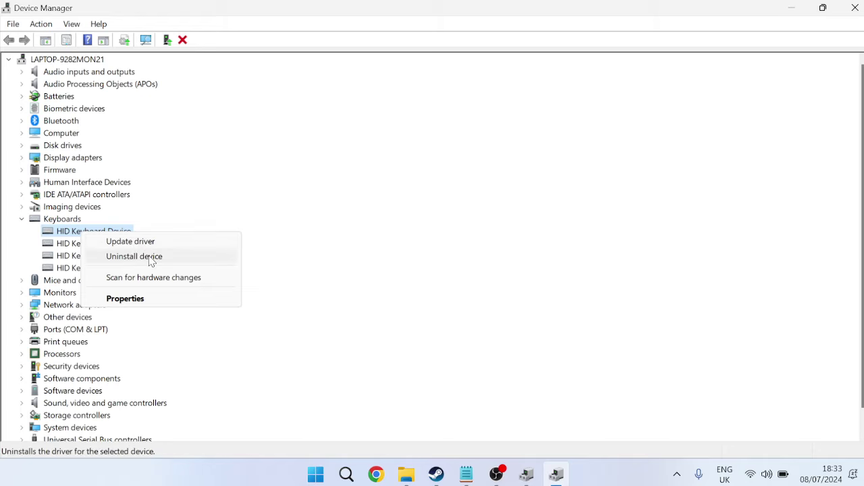
pyautogui.click(152, 262)
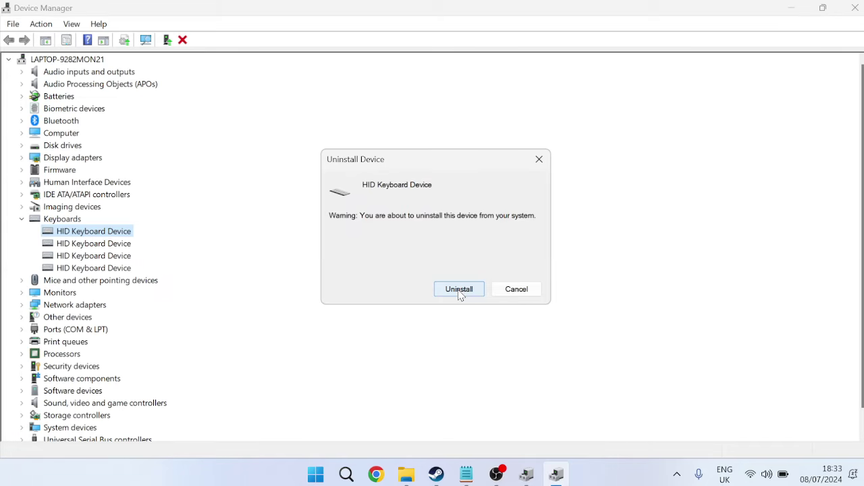
pyautogui.click(459, 292)
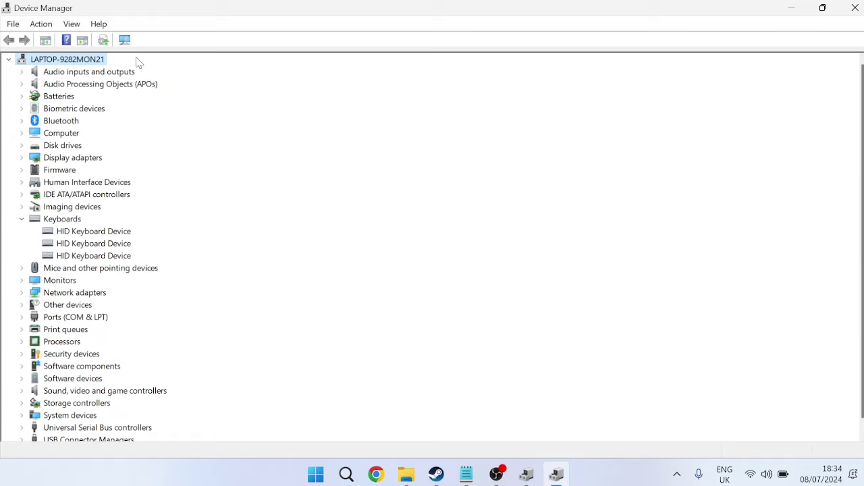
# - Scan for hardware changes to reinstall the keyboard, then select the first HID Keyboard Device
pyautogui.click(42, 25)
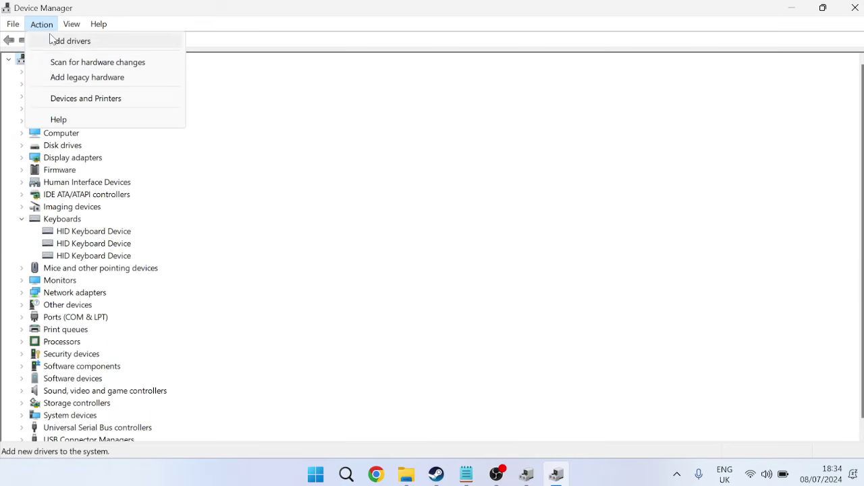
pyautogui.click(82, 67)
pyautogui.click(83, 232)
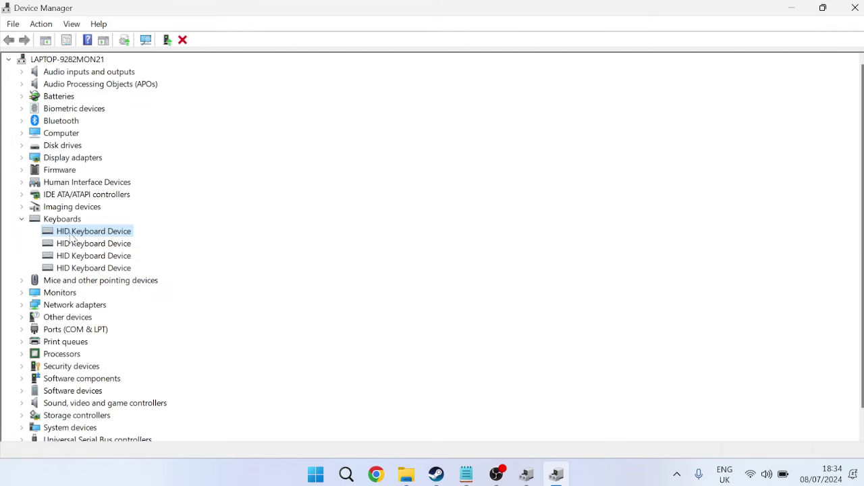
# - Update the HID Keyboard Device driver automatically and close the 'best driver installed' result
pyautogui.rightClick(72, 235)
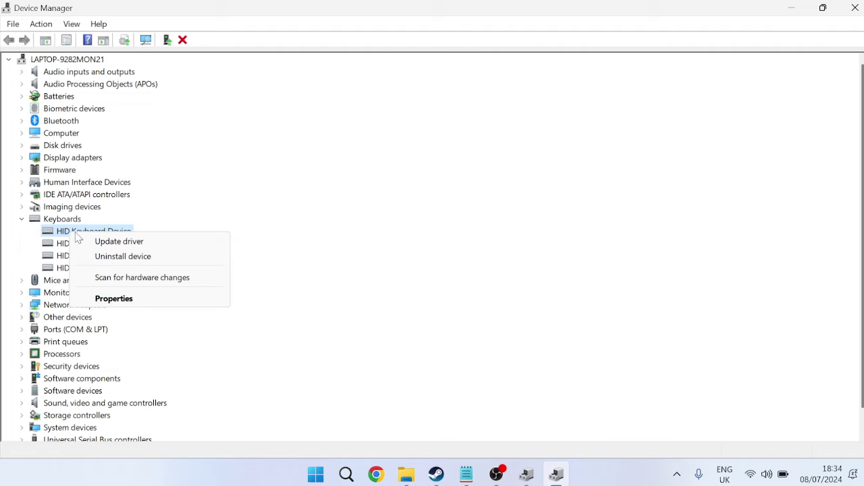
pyautogui.click(129, 243)
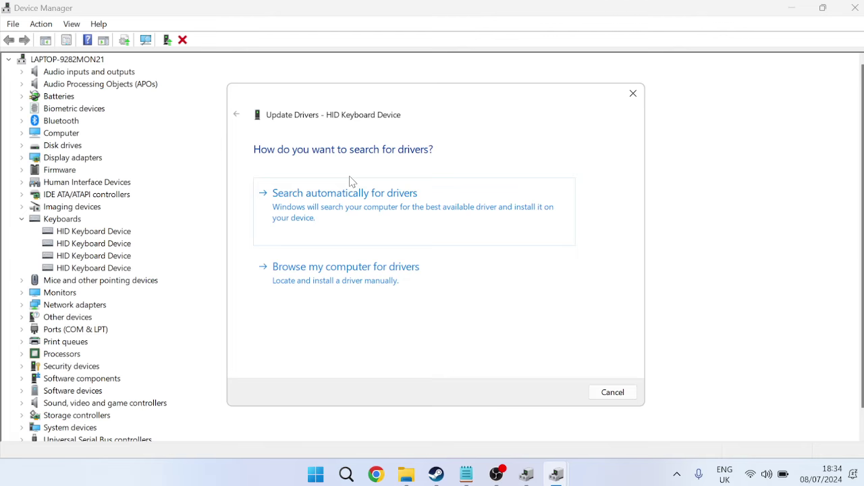
pyautogui.click(339, 209)
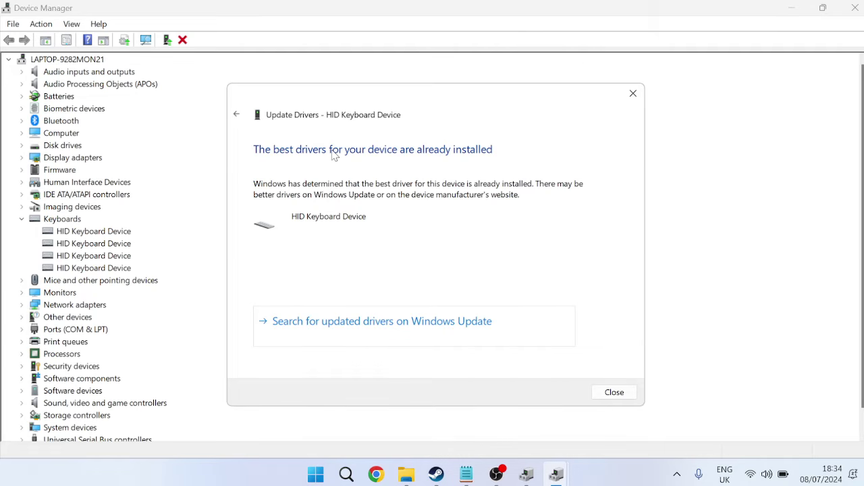
pyautogui.click(633, 93)
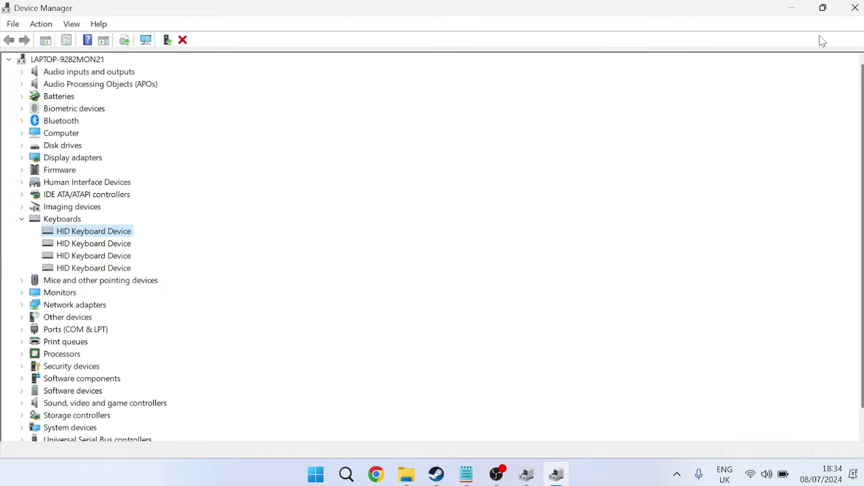
# - Close Device Manager, open Settings, and run Check for updates on the Windows Update page
pyautogui.click(853, 8)
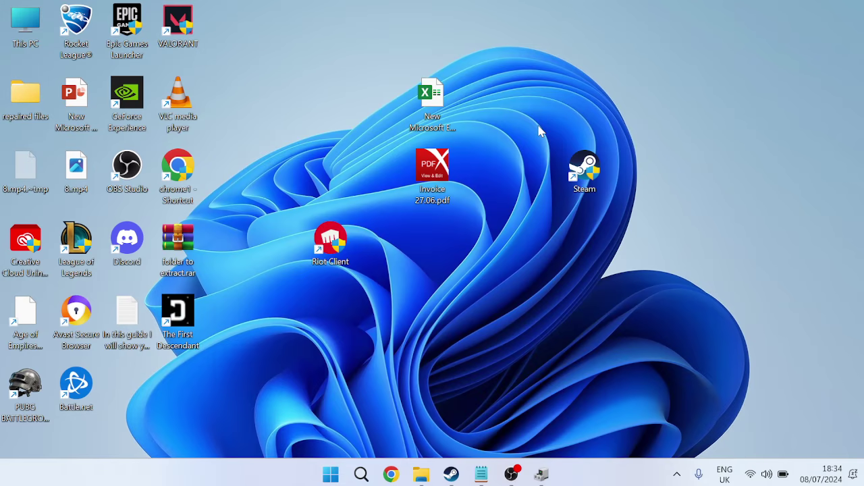
pyautogui.press('super')
pyautogui.write('settings')
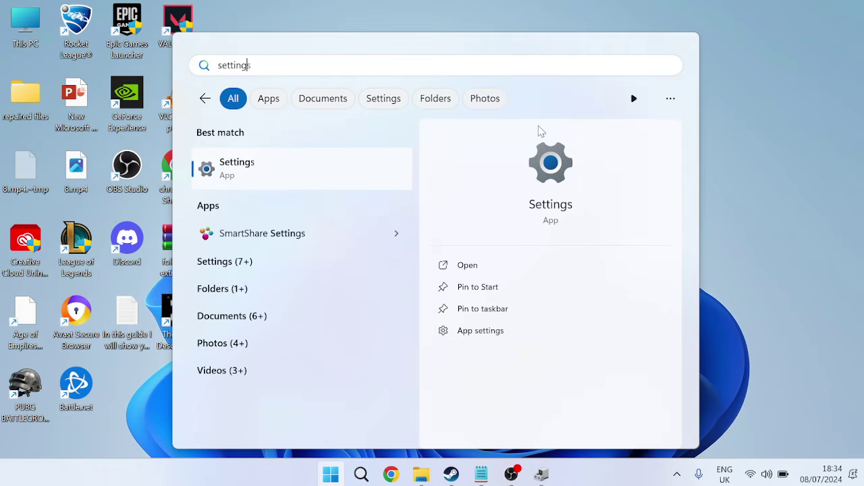
pyautogui.click(259, 177)
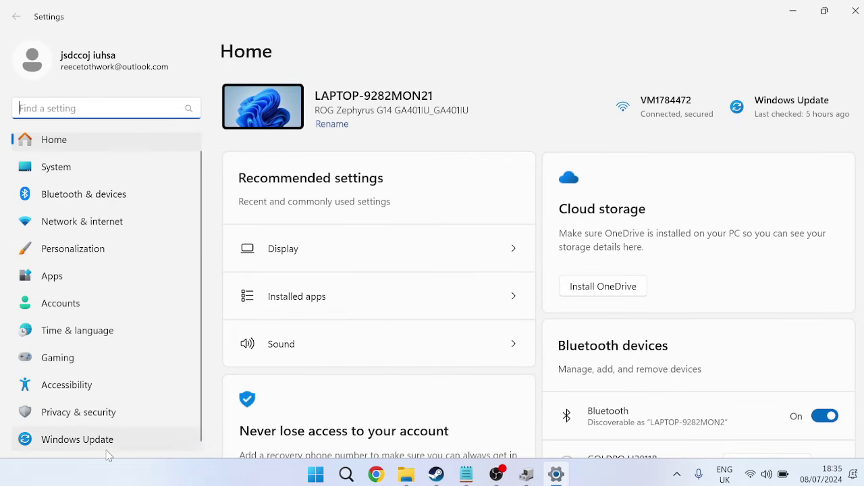
pyautogui.click(102, 439)
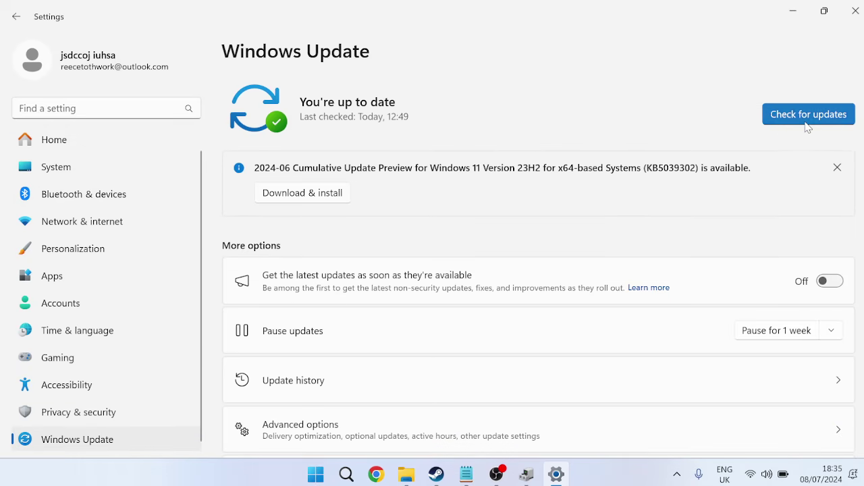
pyautogui.click(807, 123)
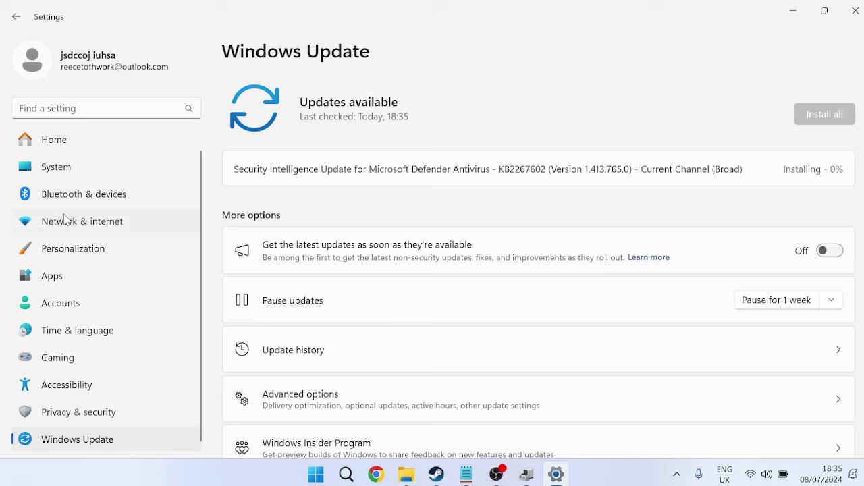
# - Switch the Game Mode toggle to Off on the Gaming settings page
pyautogui.click(75, 358)
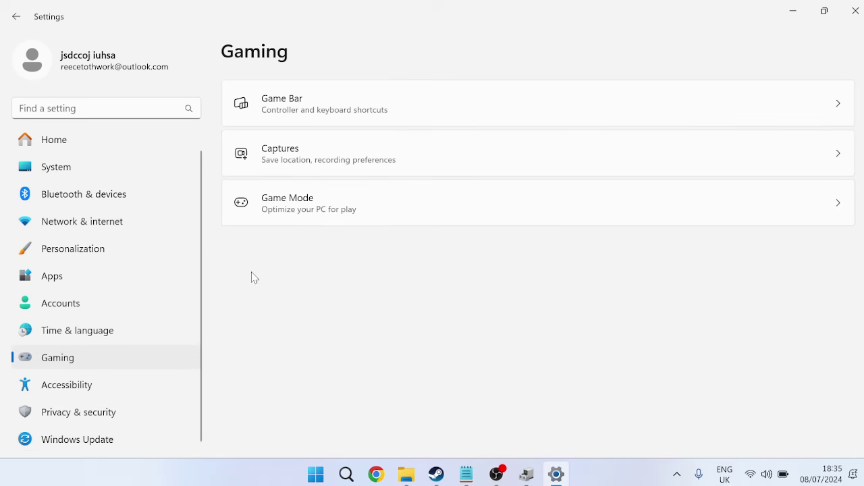
pyautogui.click(301, 201)
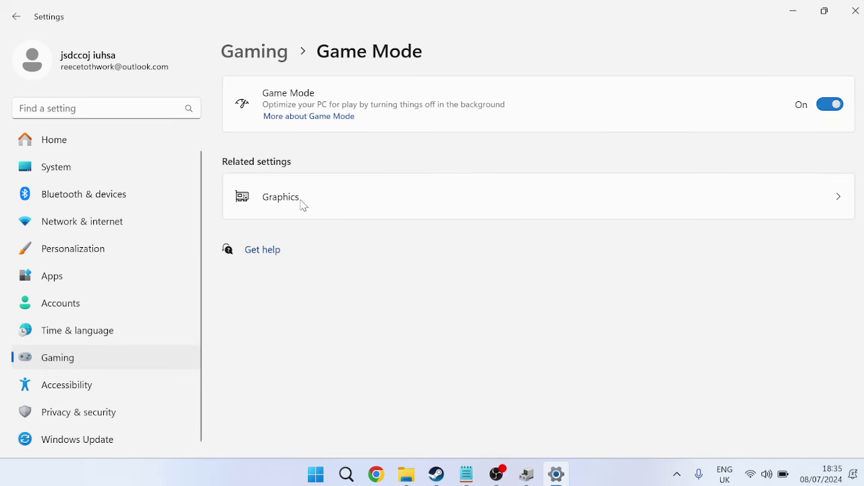
pyautogui.click(829, 106)
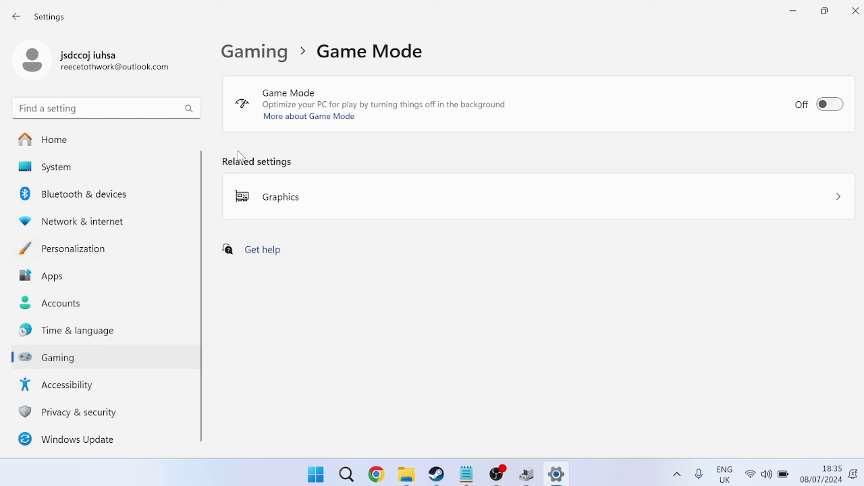
# - Verify Sticky, Filter and Toggle keys are Off under Accessibility > Keyboard, then open Start's power options
pyautogui.click(108, 390)
pyautogui.scroll(-2, 450, 217)
pyautogui.scroll(-4, 432, 215)
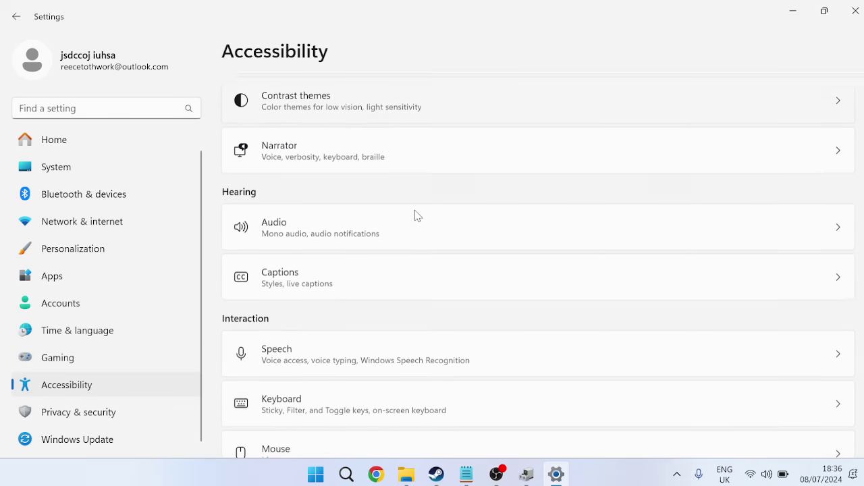
pyautogui.click(279, 313)
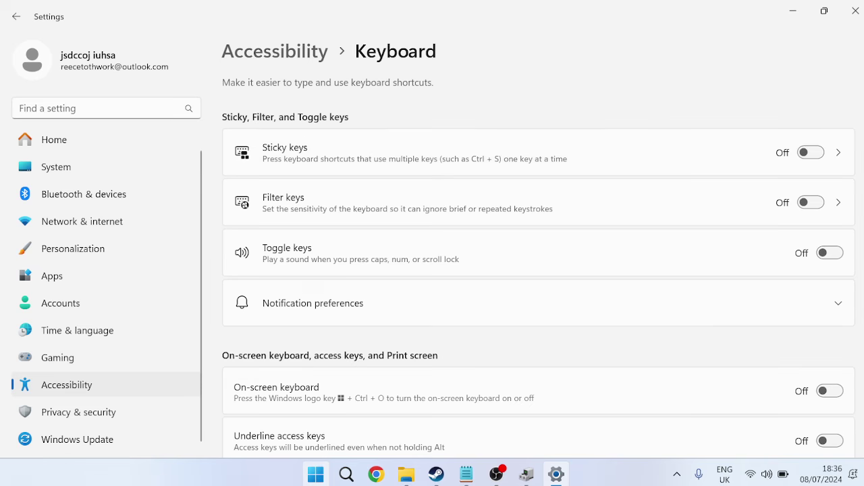
pyautogui.click(315, 474)
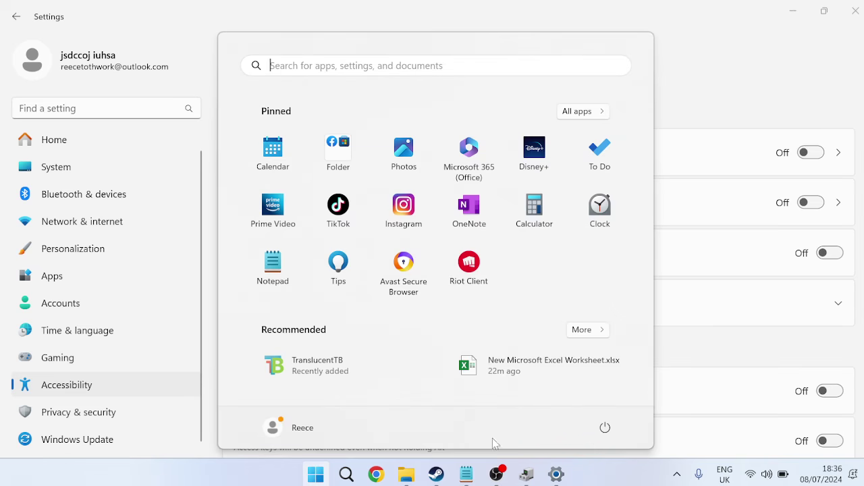
pyautogui.click(608, 436)
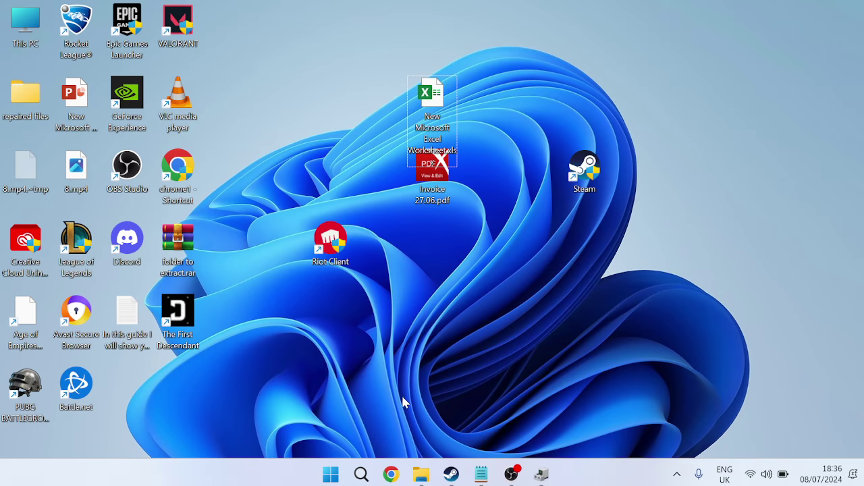
# - Open keyboardkeytest.com in Chrome and press K to confirm it turns green
pyautogui.click(391, 475)
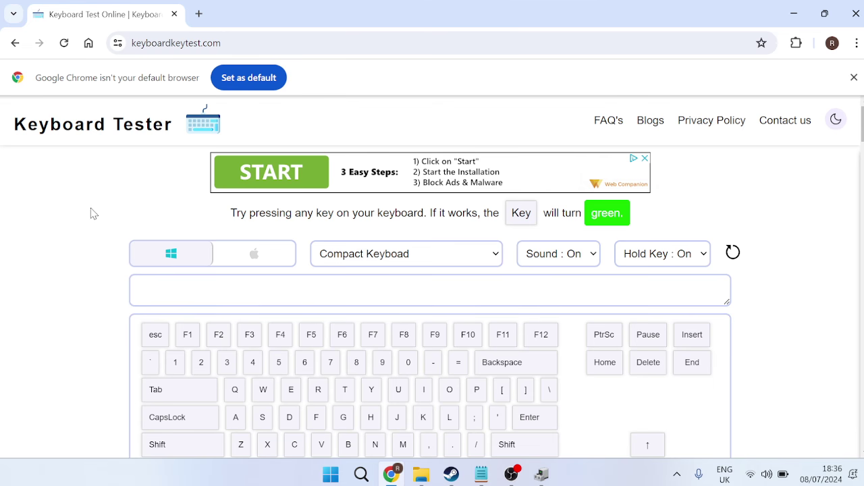
pyautogui.scroll(-3, 94, 237)
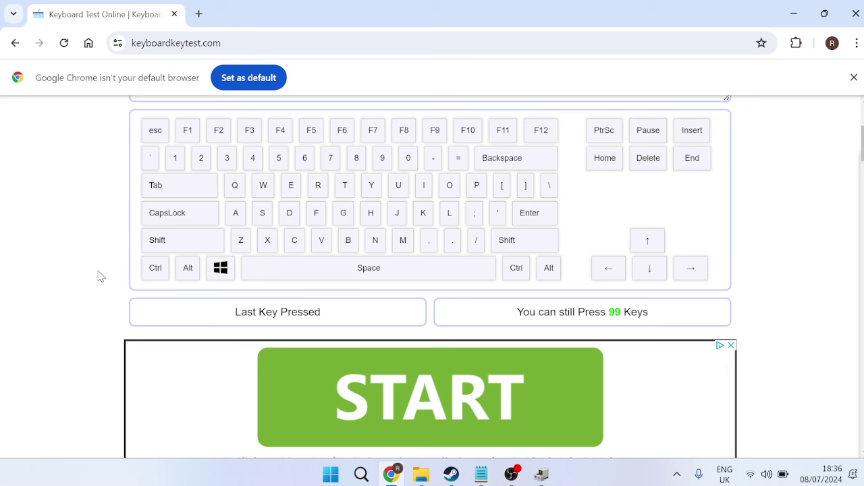
pyautogui.write('k')
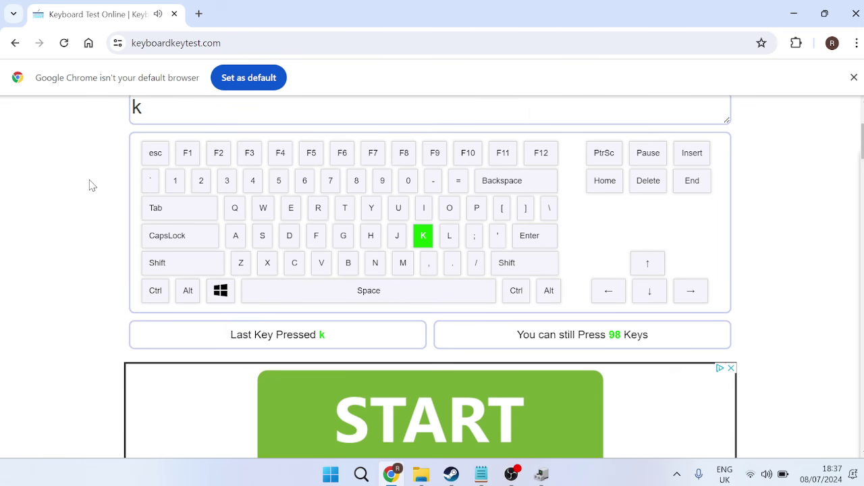